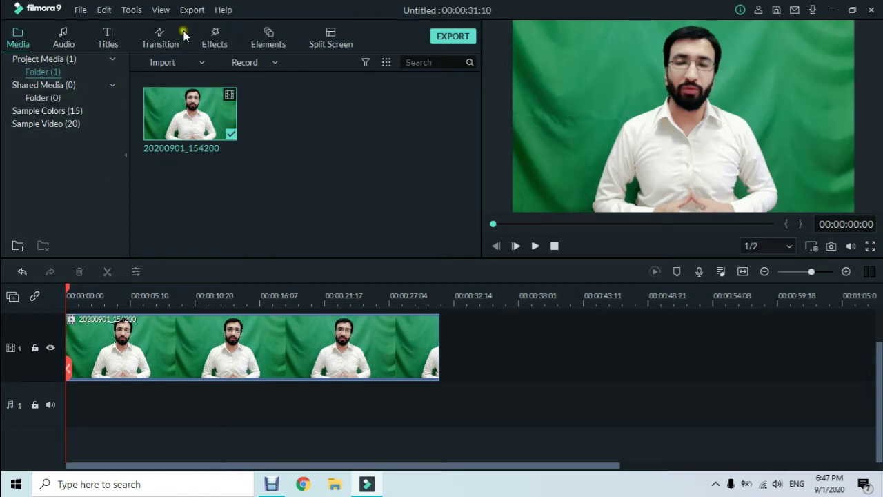
# Step: Browse the included transitions and the effects library, and return to the project media
pyautogui.click(160, 42)
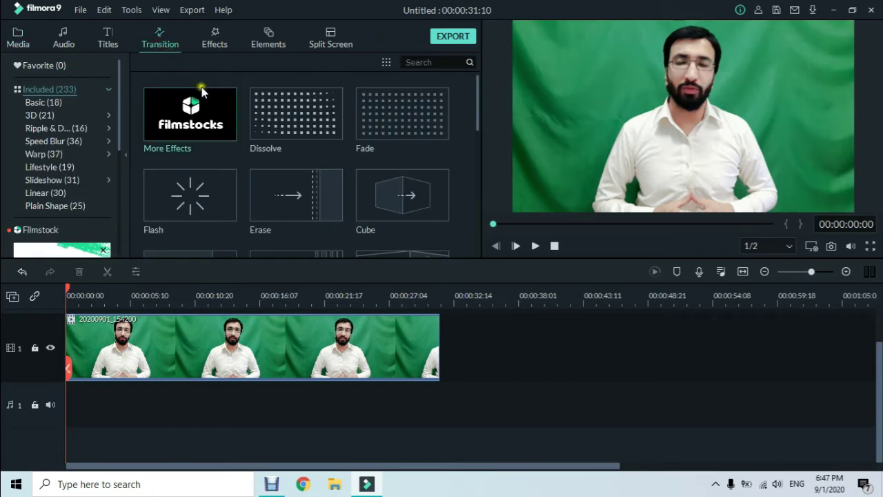
pyautogui.scroll(-3, 345, 214)
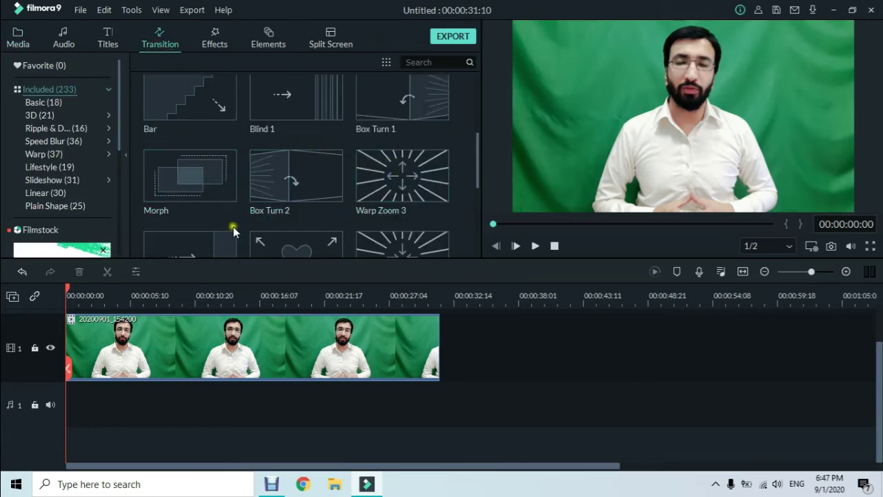
pyautogui.scroll(-3, 242, 227)
pyautogui.scroll(-1, 268, 219)
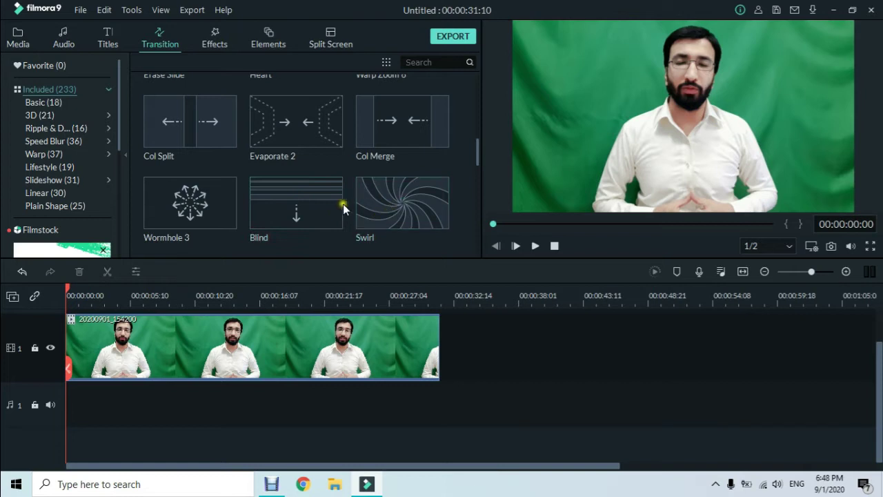
pyautogui.scroll(-5, 343, 203)
pyautogui.scroll(-3, 343, 209)
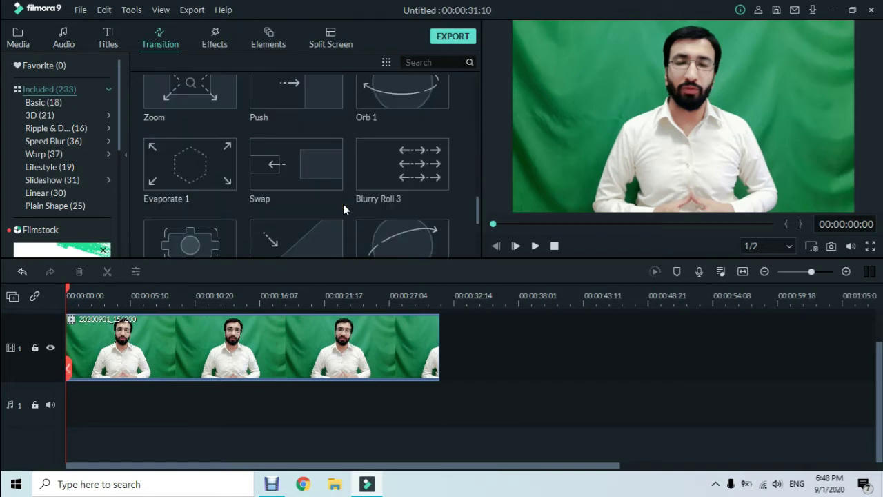
pyautogui.scroll(-2, 343, 204)
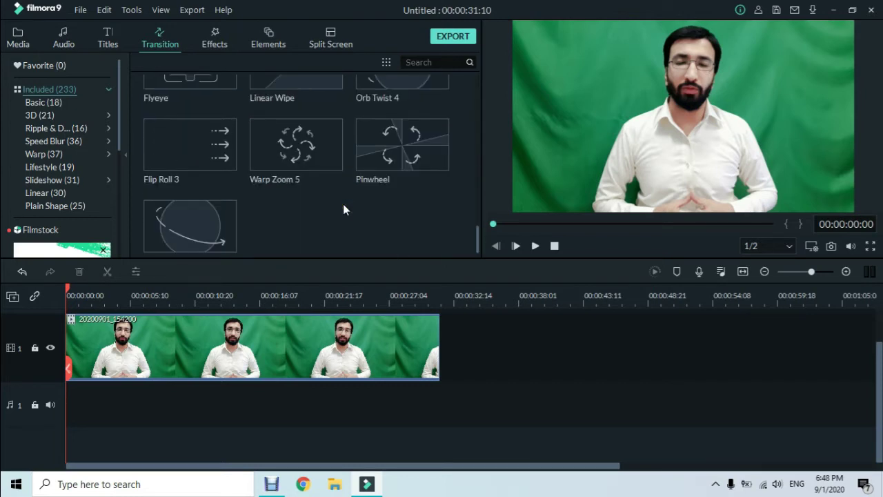
pyautogui.scroll(-1, 58, 130)
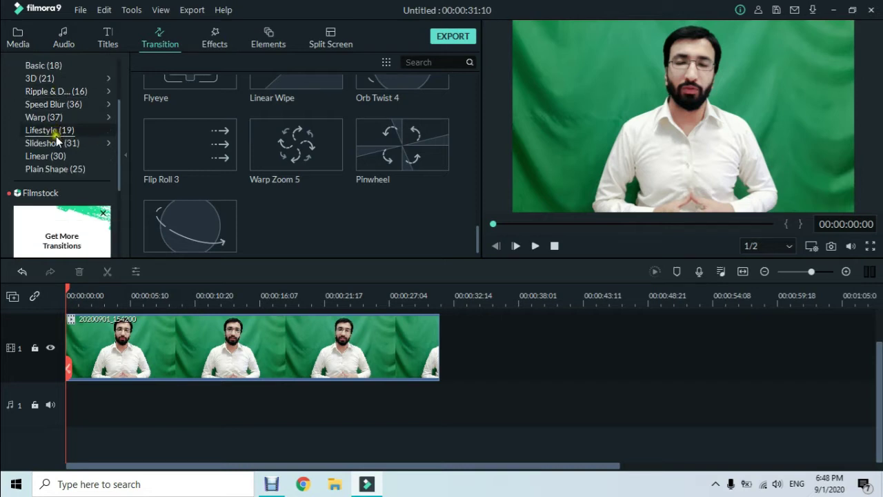
pyautogui.scroll(1, 41, 86)
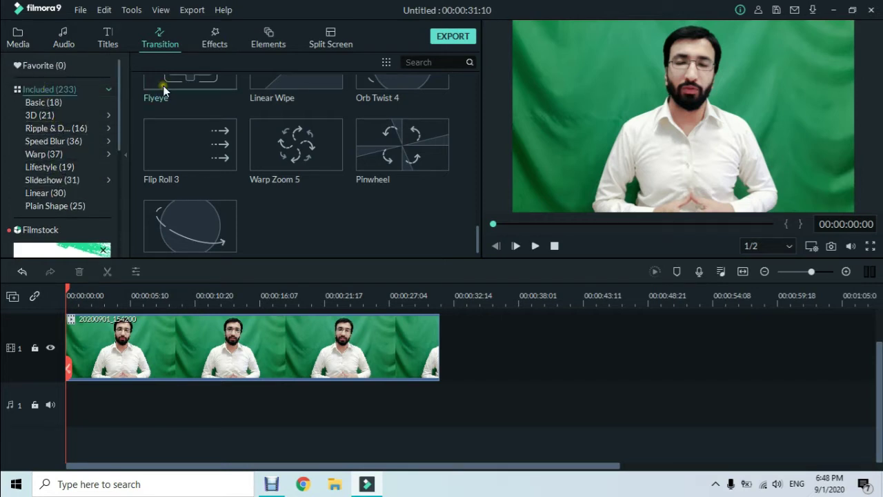
pyautogui.click(216, 44)
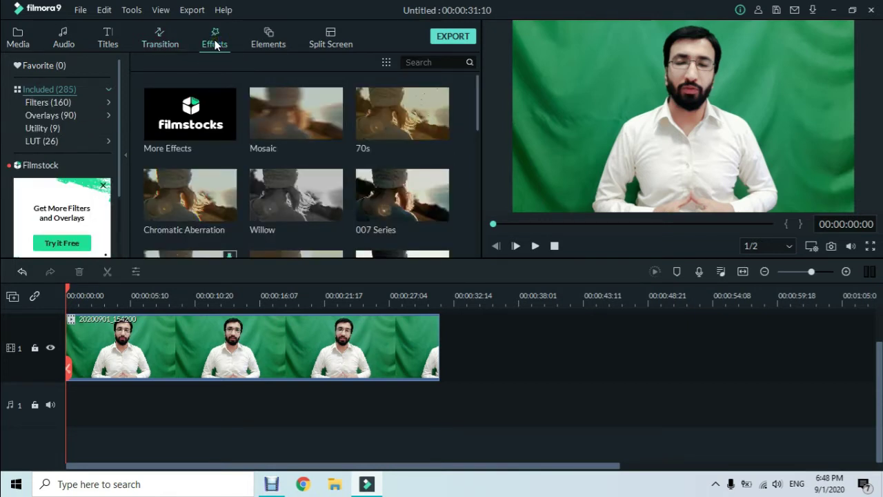
pyautogui.click(213, 47)
pyautogui.click(22, 39)
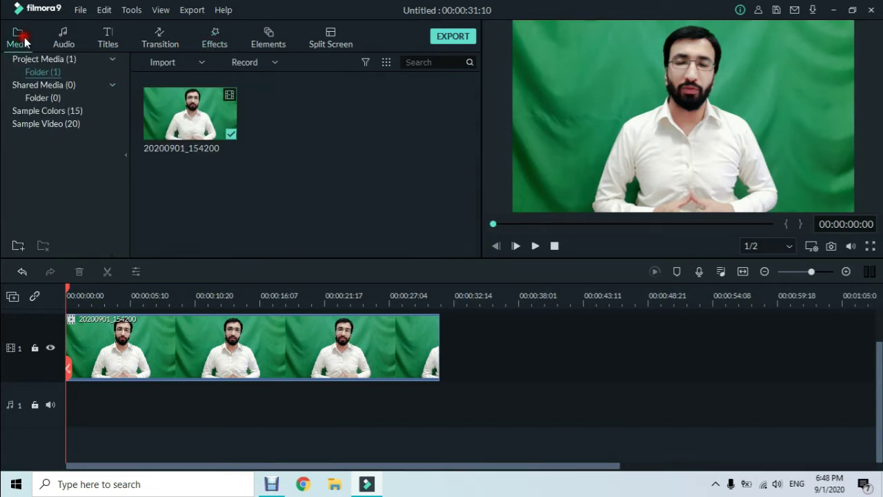
# Step: Look through the Advanced Color Correction presets for the green-screen clip, and close them without applying any
pyautogui.click(329, 367)
pyautogui.click(194, 273)
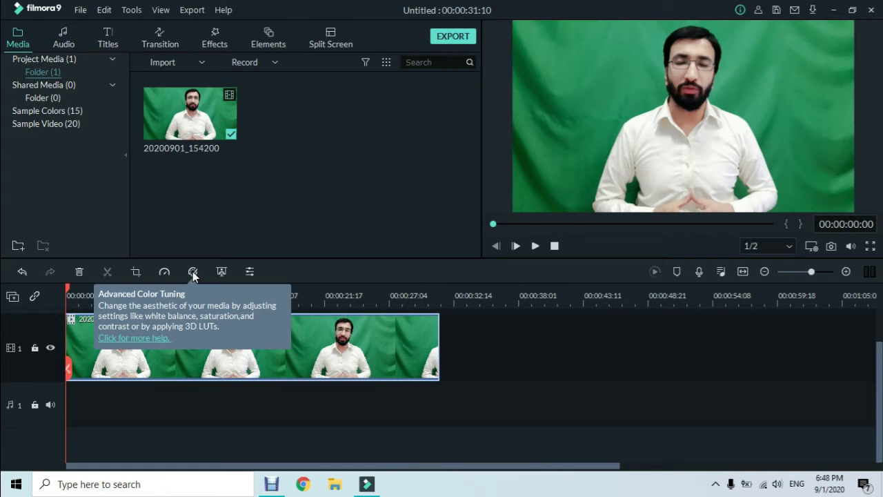
pyautogui.click(192, 272)
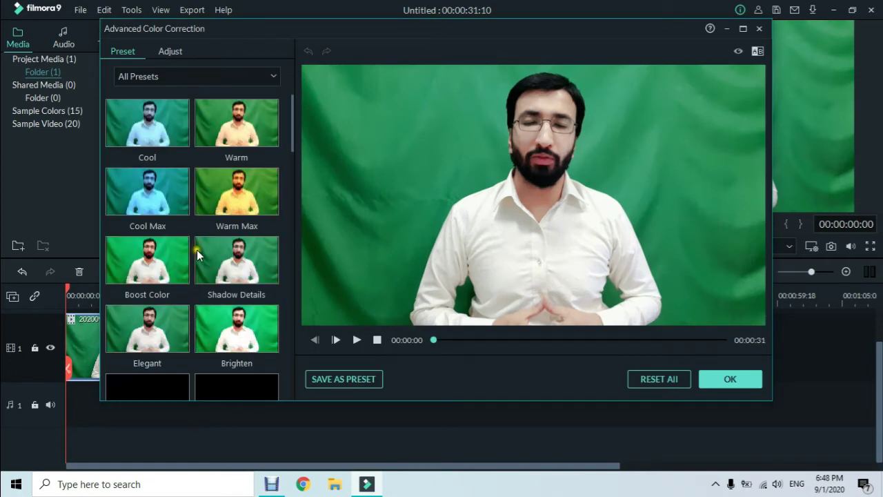
pyautogui.scroll(-6, 197, 251)
pyautogui.scroll(-3, 198, 254)
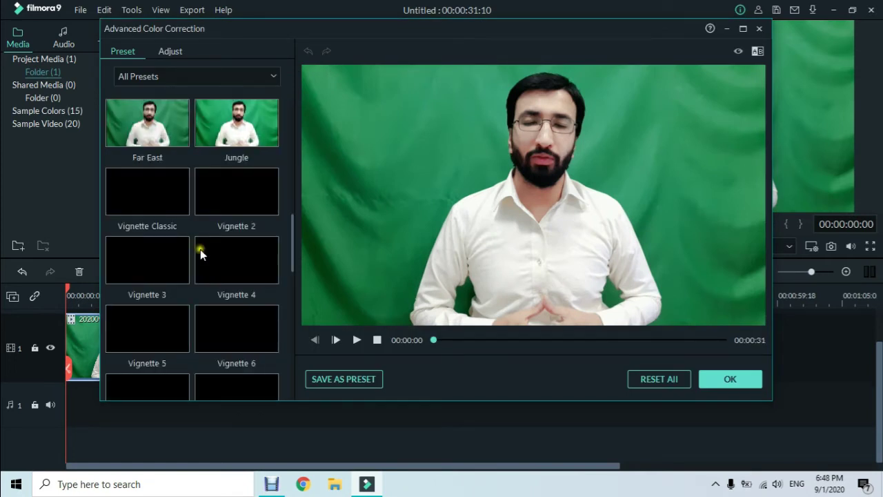
pyautogui.scroll(-6, 213, 245)
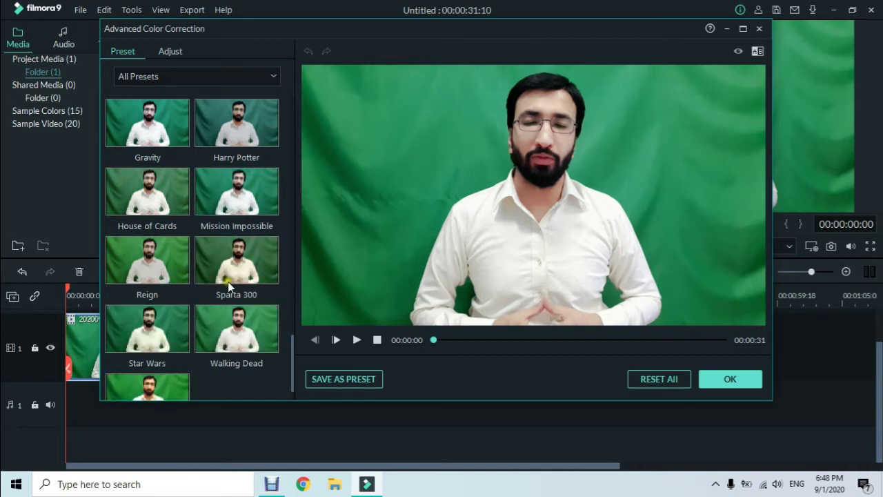
pyautogui.click(760, 29)
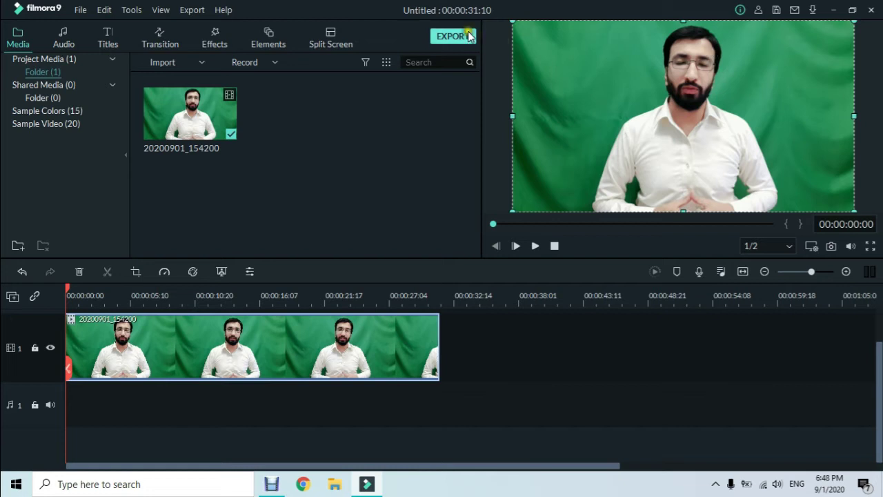
pyautogui.click(491, 63)
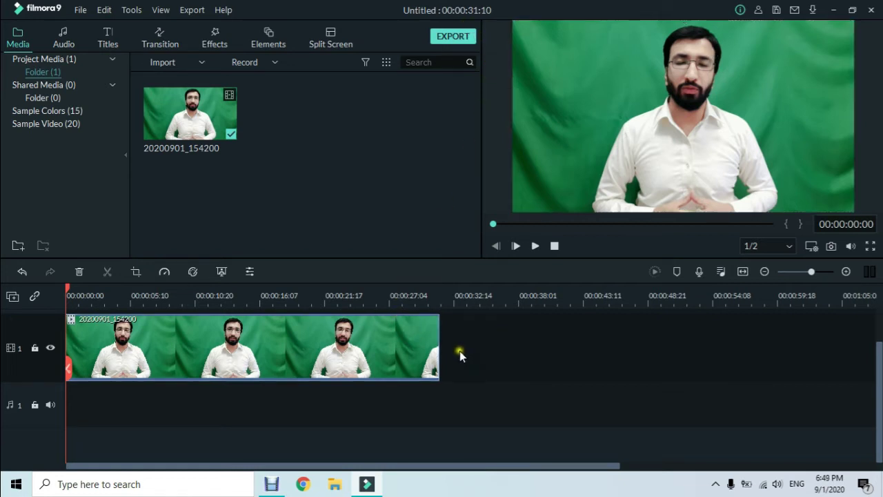
pyautogui.scroll(2, 459, 350)
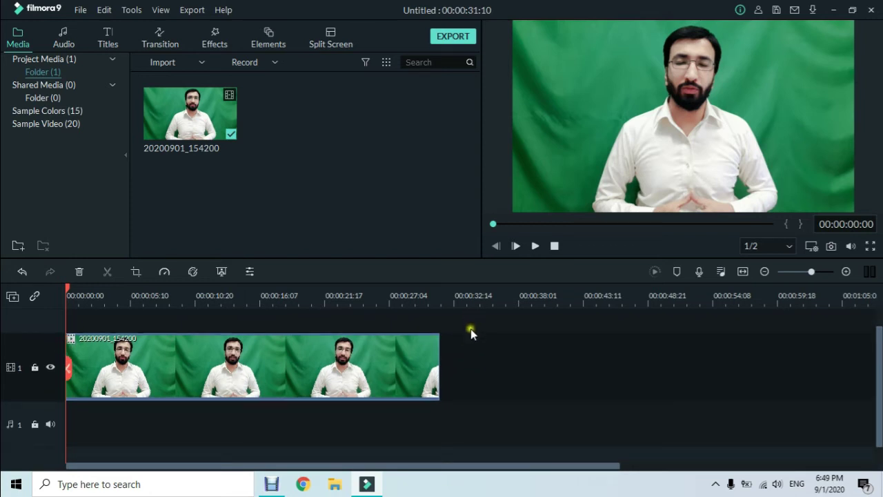
pyautogui.click(471, 329)
# Step: Enable Chroma Key on the green-screen clip with a tolerance of 52 and an offset of 100
pyautogui.doubleClick(283, 369)
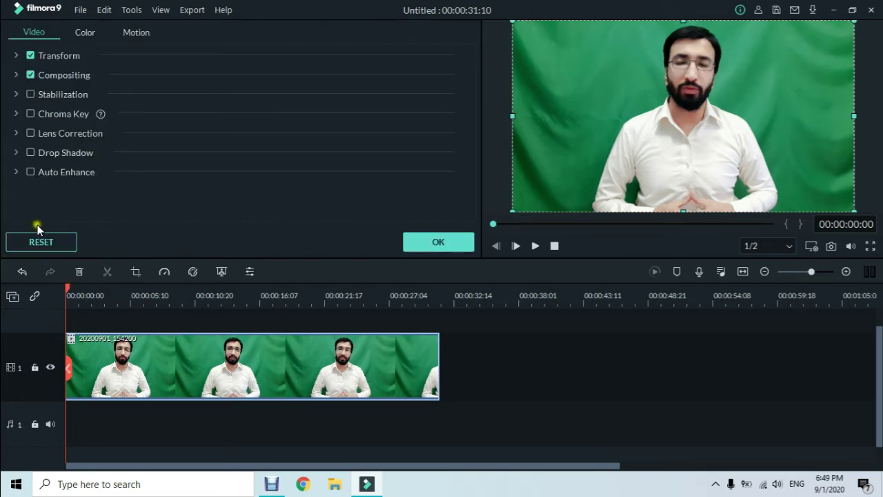
pyautogui.click(30, 114)
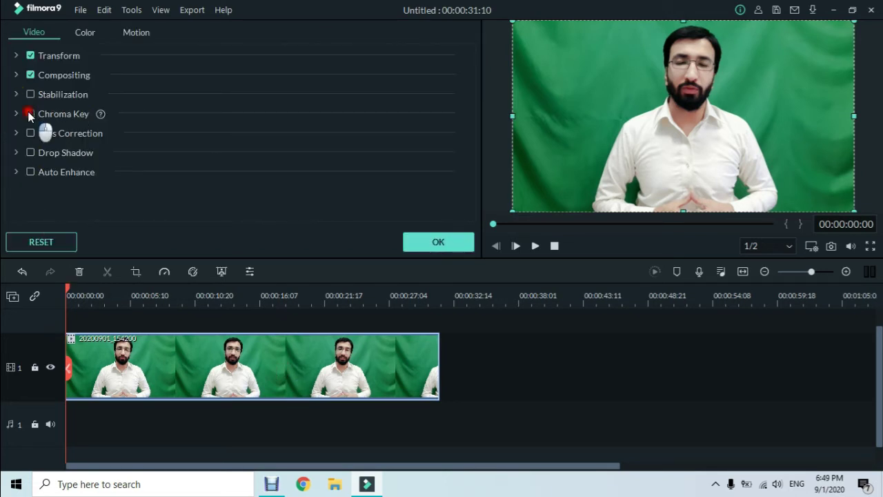
pyautogui.doubleClick(367, 183)
pyautogui.write('52')
pyautogui.doubleClick(377, 165)
pyautogui.write('100')
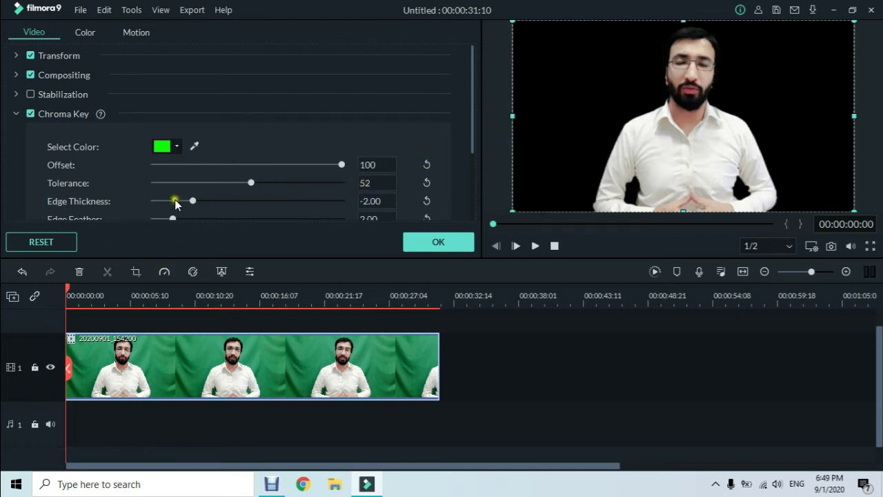
# Step: Set the chroma key's edge feather to 1 and apply the clip settings
pyautogui.scroll(-2, 173, 201)
pyautogui.doubleClick(379, 161)
pyautogui.write('1.00')
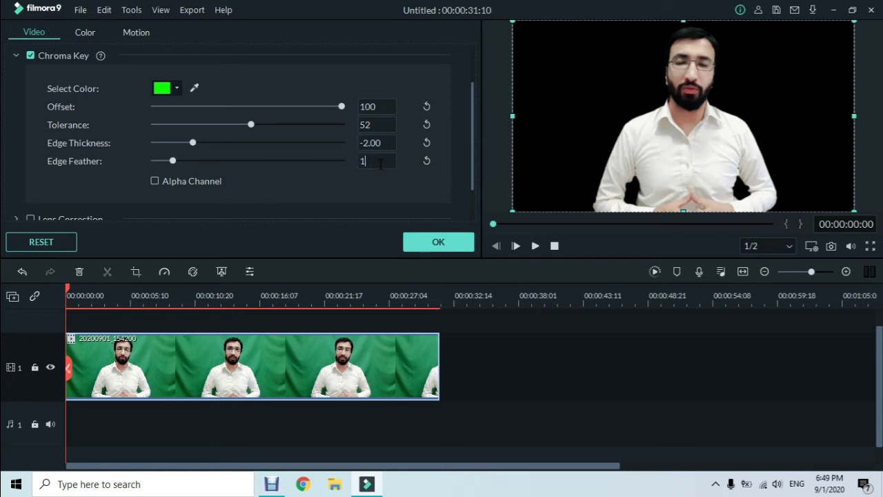
pyautogui.click(439, 240)
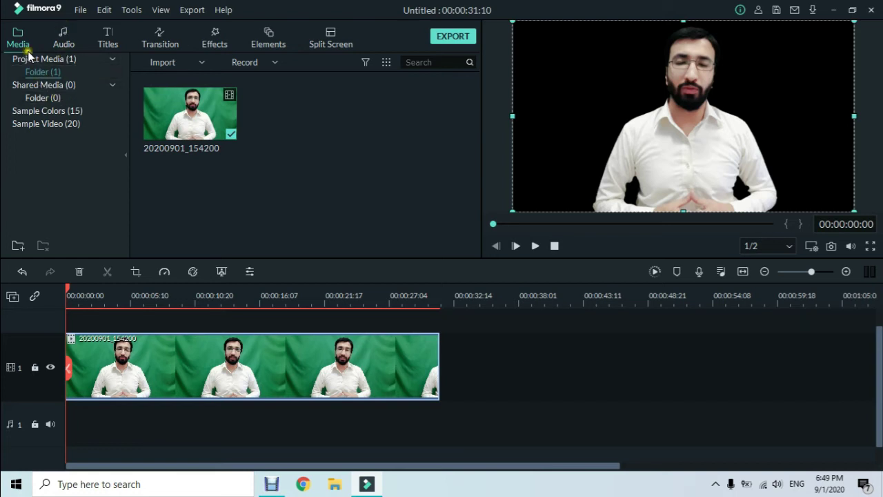
# Step: Add the White sample color to the timeline and lengthen it to about 38 seconds, beyond the video clip's duration
pyautogui.click(67, 112)
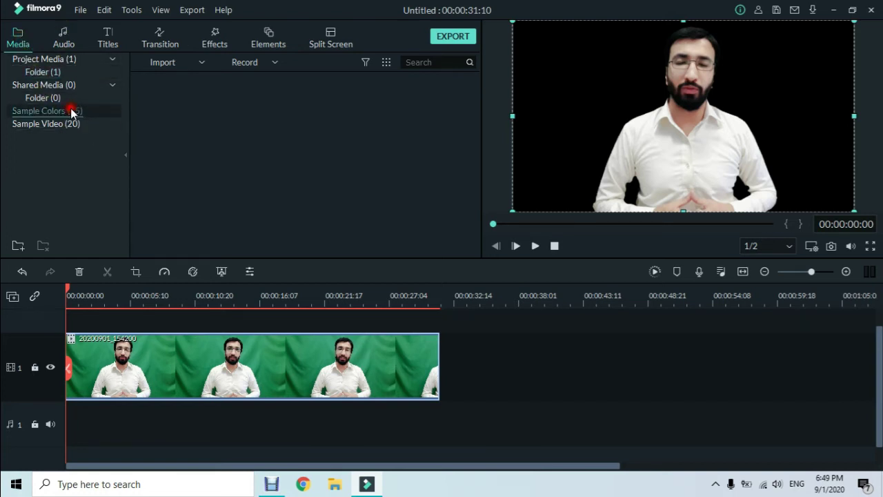
pyautogui.moveTo(290, 122); pyautogui.dragTo(27, 336)
pyautogui.moveTo(127, 356); pyautogui.dragTo(526, 356)
# Step: Move the green-screen clip to video track 2 and place the White clip beneath it at the start of track 1
pyautogui.moveTo(364, 358); pyautogui.dragTo(749, 424)
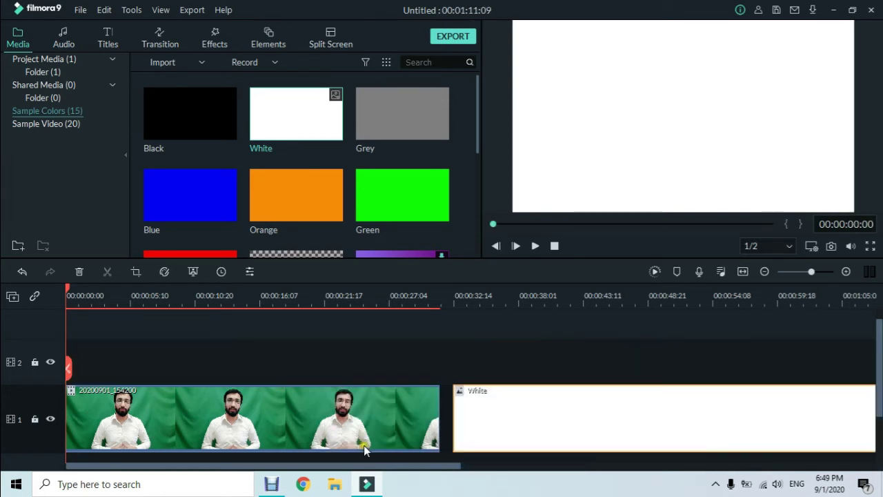
pyautogui.moveTo(364, 445); pyautogui.dragTo(361, 371)
pyautogui.moveTo(544, 420); pyautogui.dragTo(124, 436)
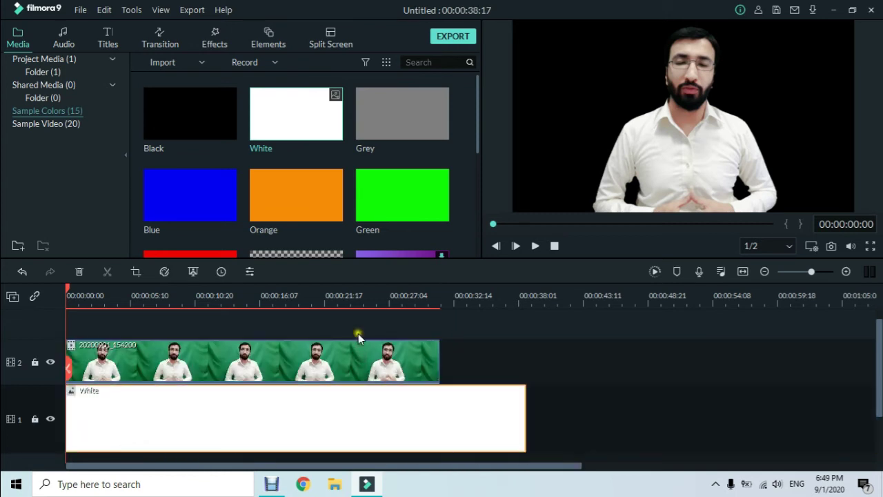
pyautogui.click(312, 365)
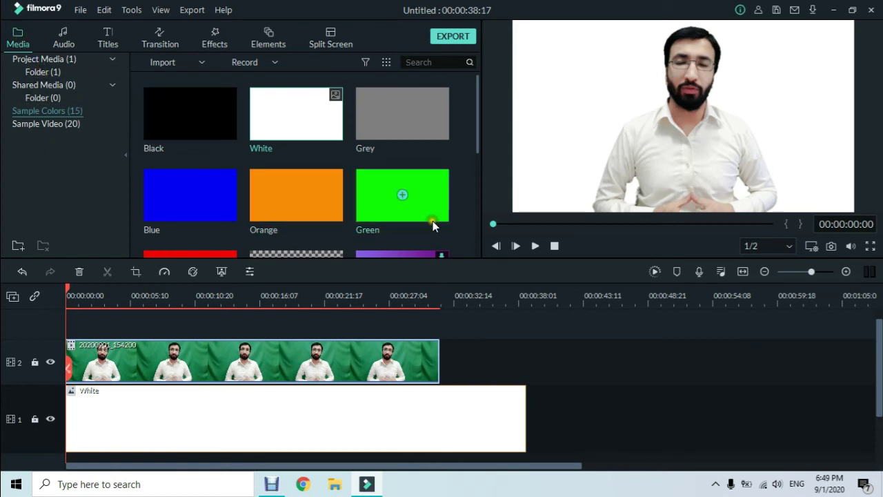
# Step: Play back the first 16 seconds or so to check the keyed speaker against the white background
pyautogui.click(536, 248)
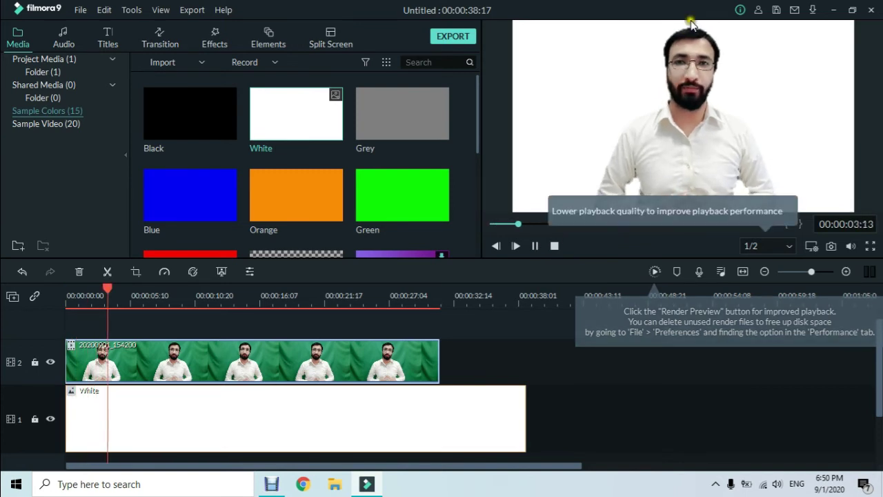
pyautogui.click(535, 247)
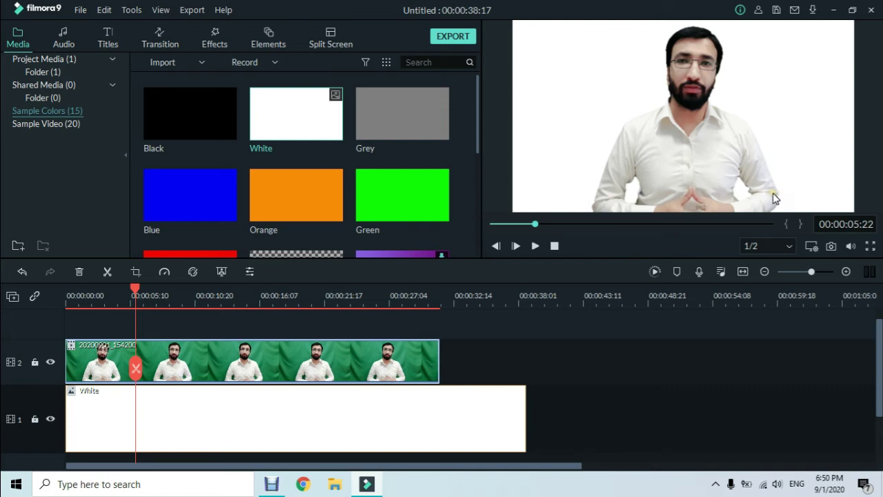
pyautogui.click(535, 246)
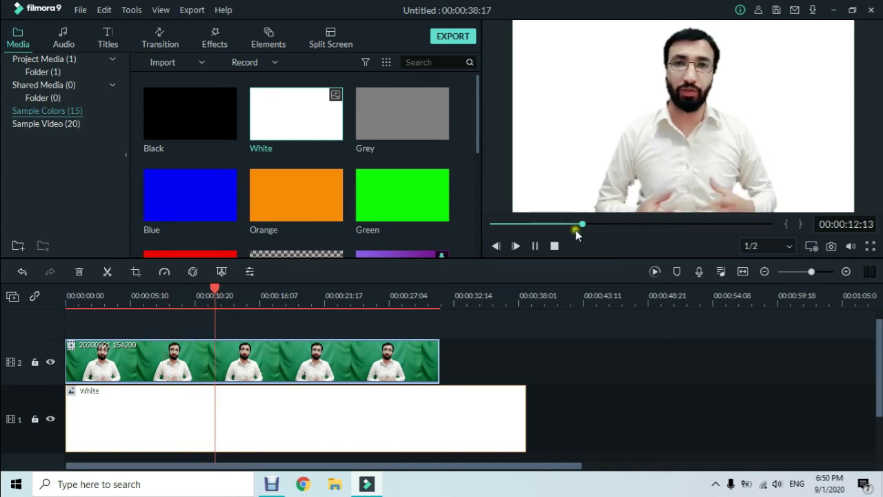
pyautogui.click(537, 247)
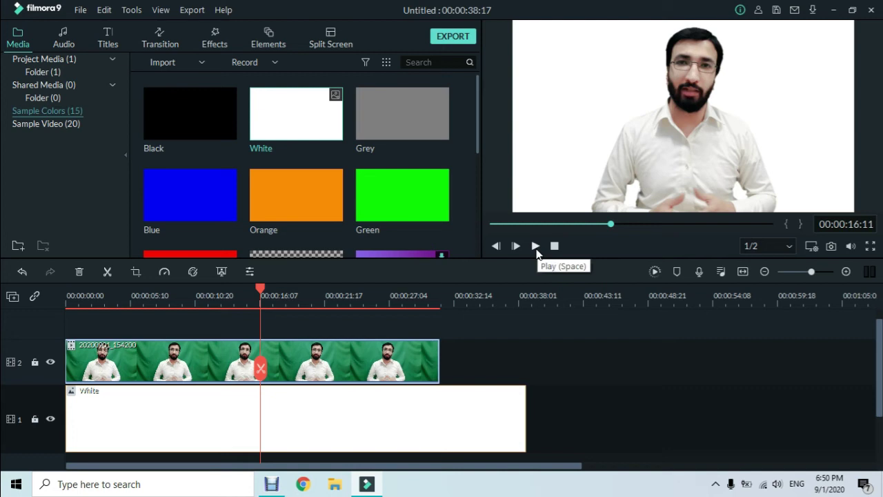